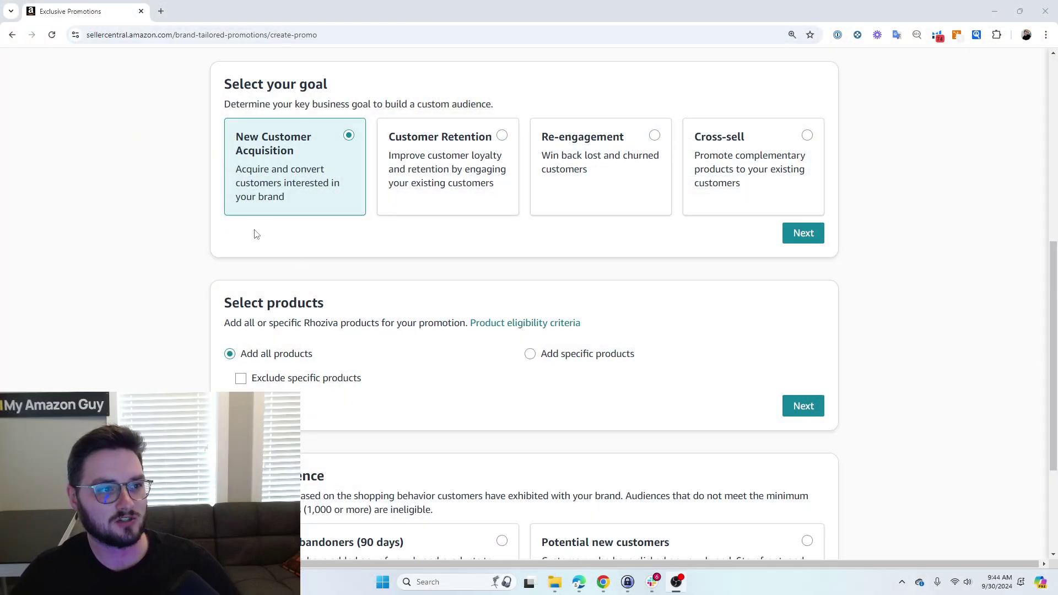
Highlight the Select your goal and Select audience headings while reviewing the promotion form
drag(219, 86, 404, 87)
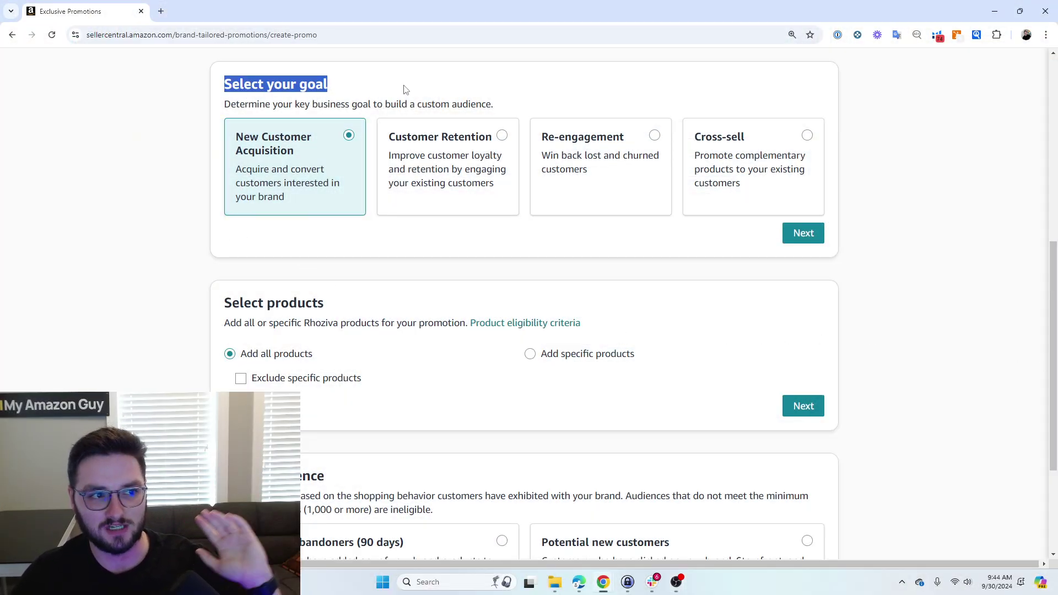
click(405, 90)
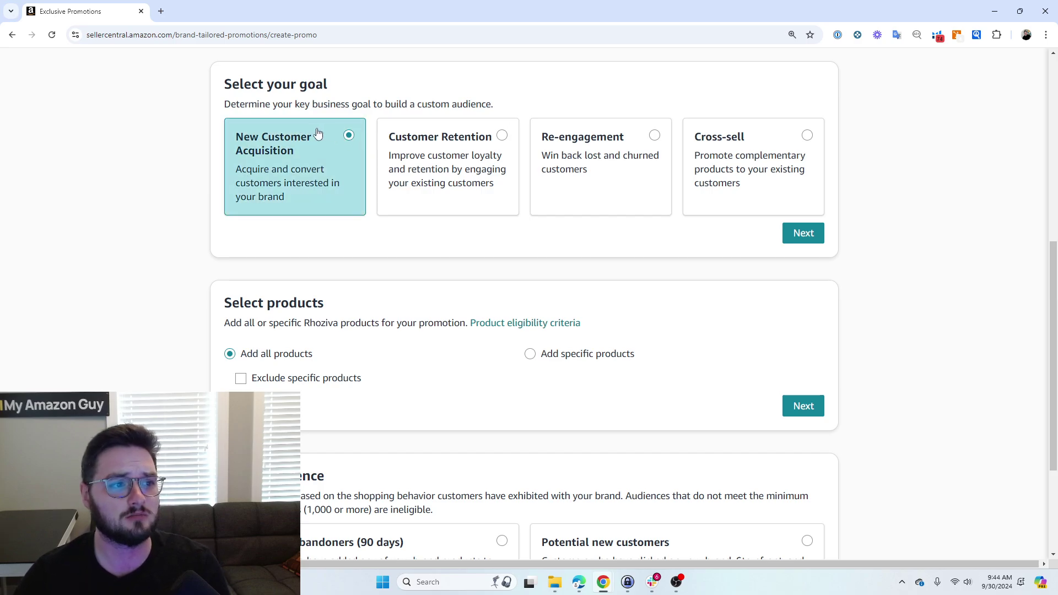
scroll(294, 198, down, 2)
scroll(296, 198, down, 1)
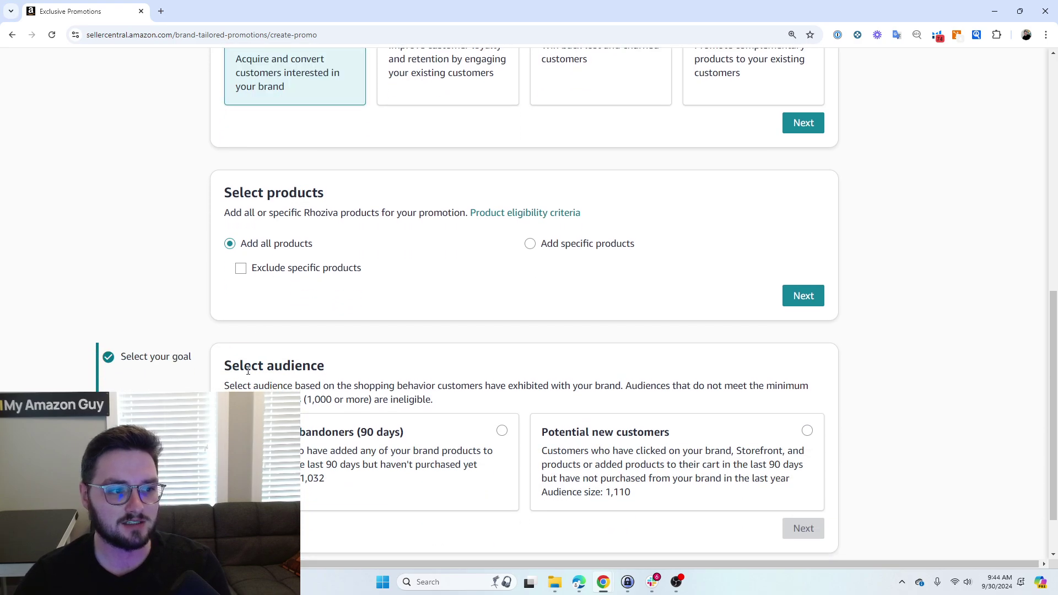
drag(222, 373, 347, 372)
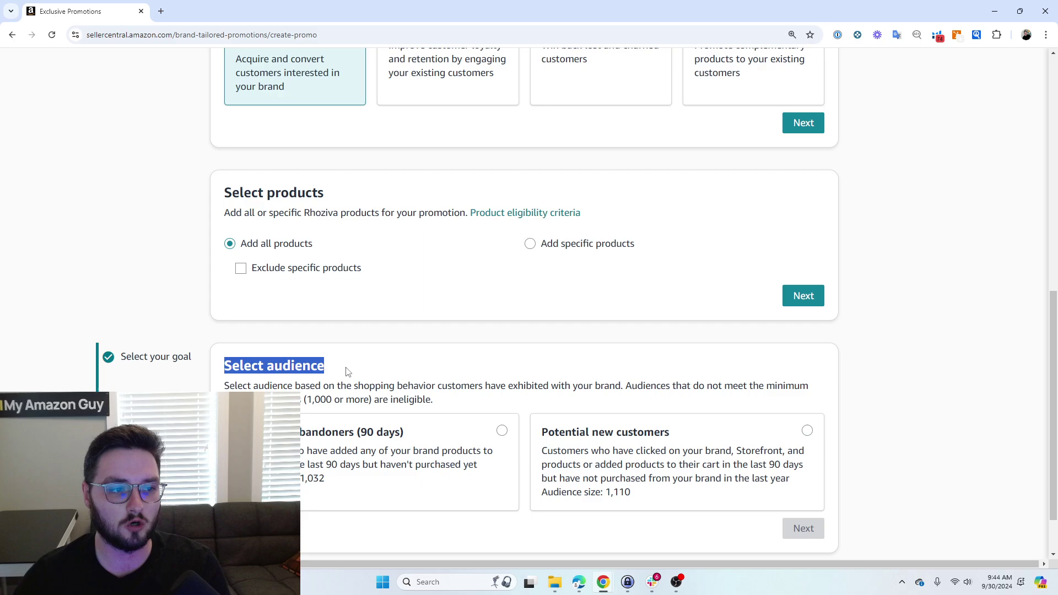
click(390, 367)
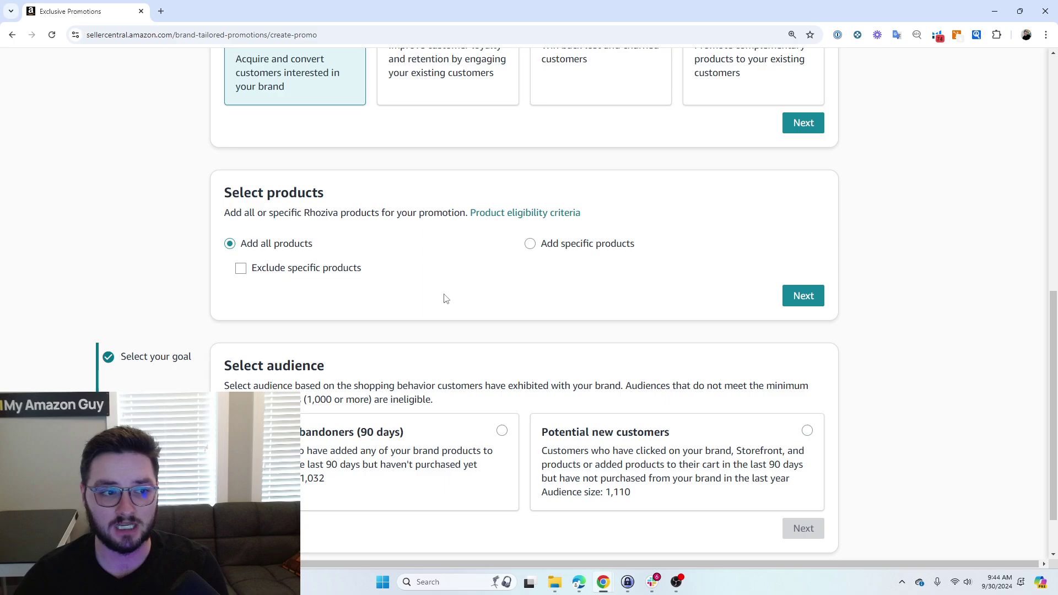
Try Add specific products, then switch back to including all brand products
click(529, 243)
scroll(418, 309, down, 2)
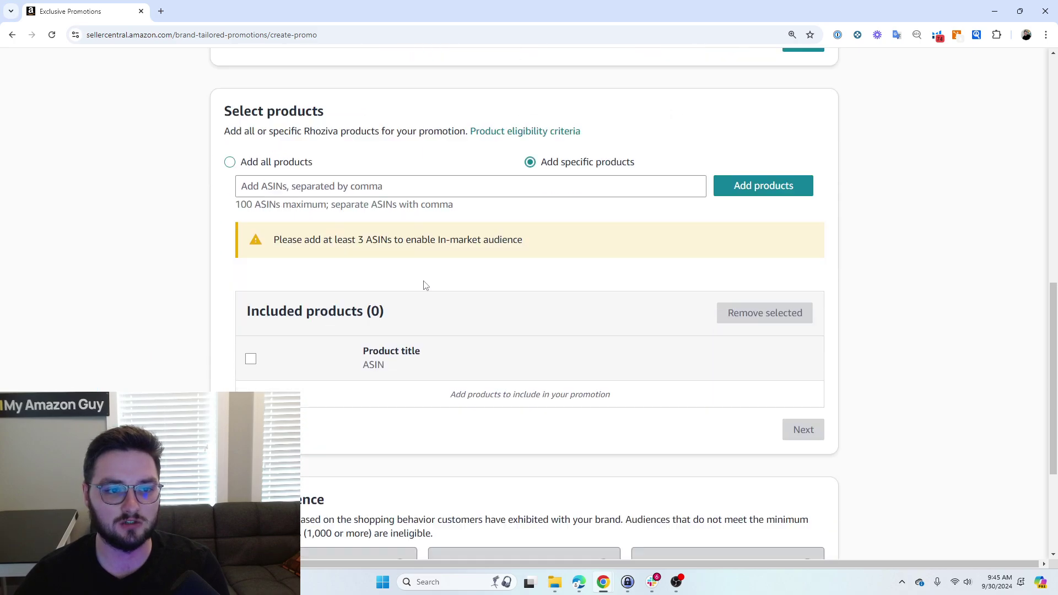
scroll(424, 285, down, 3)
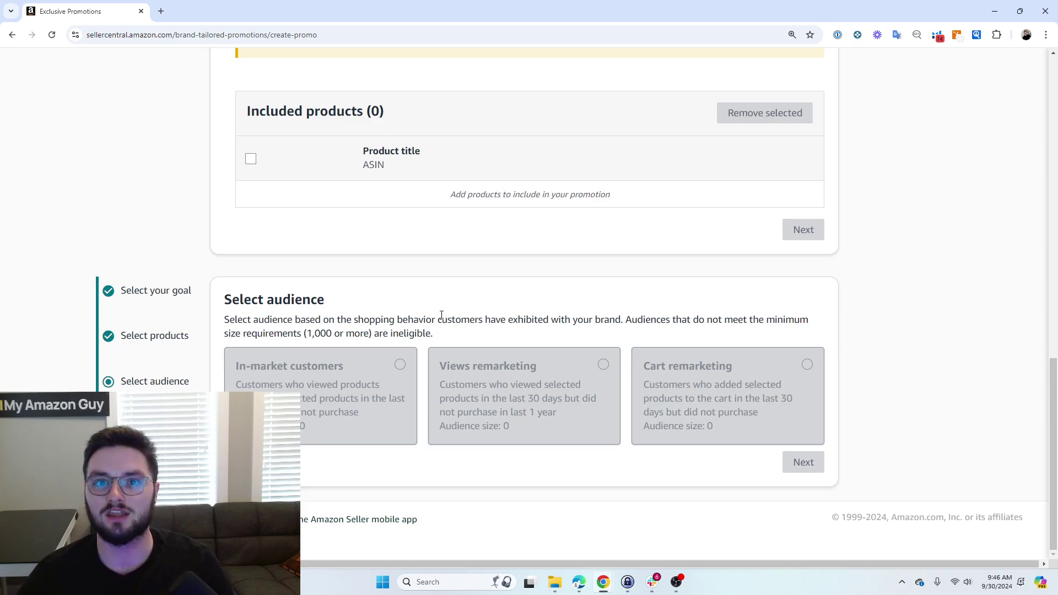
scroll(277, 187, up, 2)
click(261, 77)
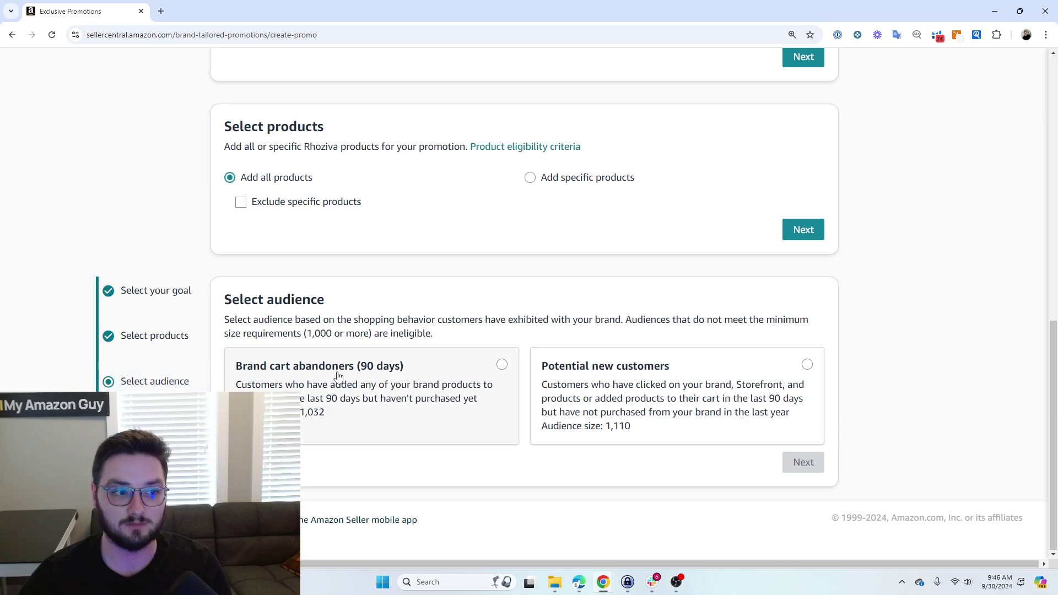
scroll(333, 399, up, 4)
Choose Customer Retention as the goal and review its disabled retention audiences
click(398, 242)
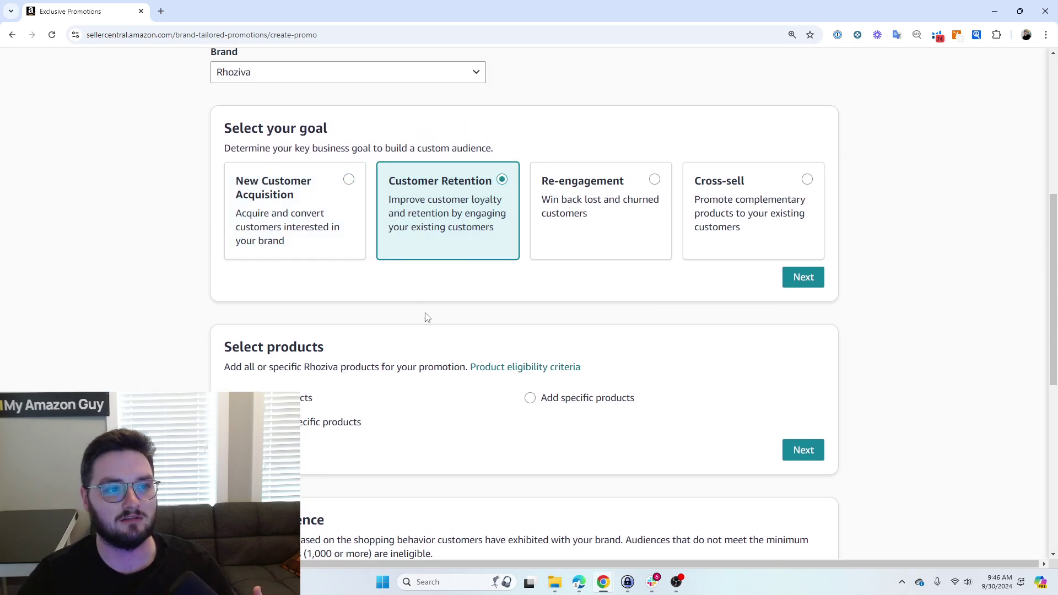
scroll(438, 388, down, 8)
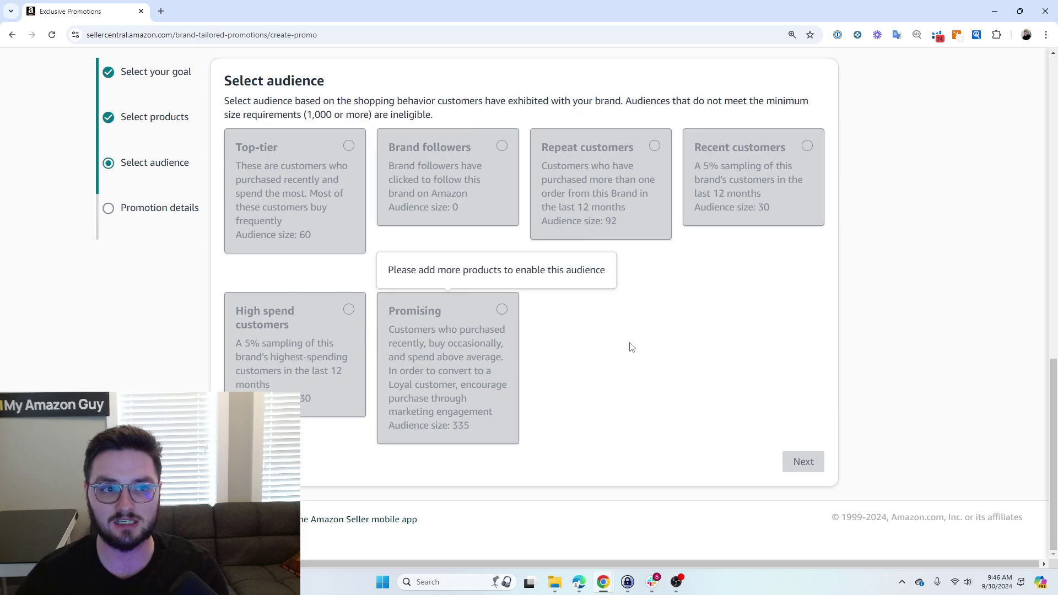
scroll(628, 346, up, 2)
scroll(622, 344, up, 1)
click(533, 123)
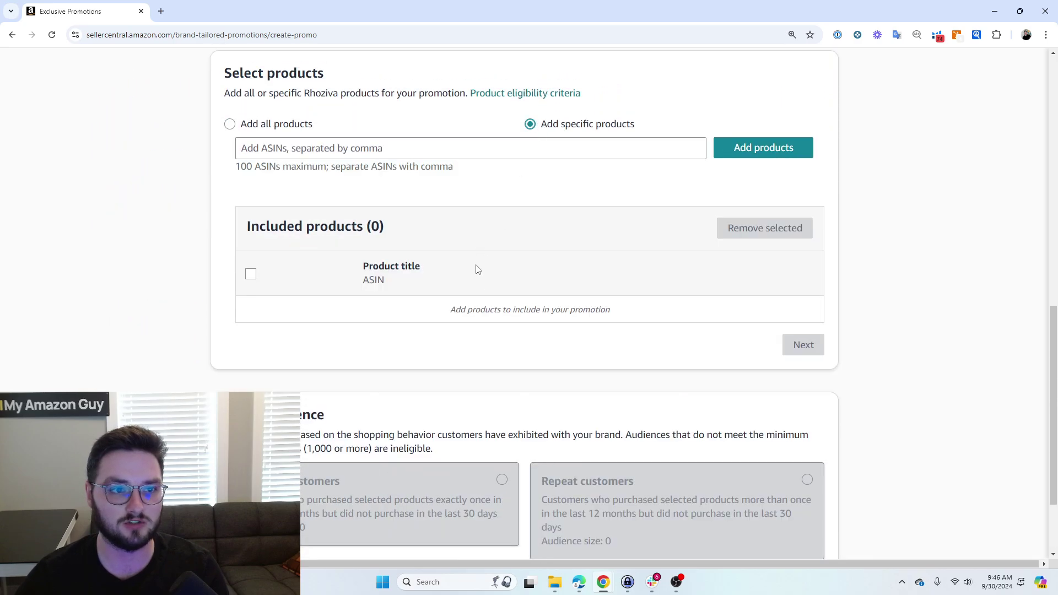
scroll(474, 294, down, 2)
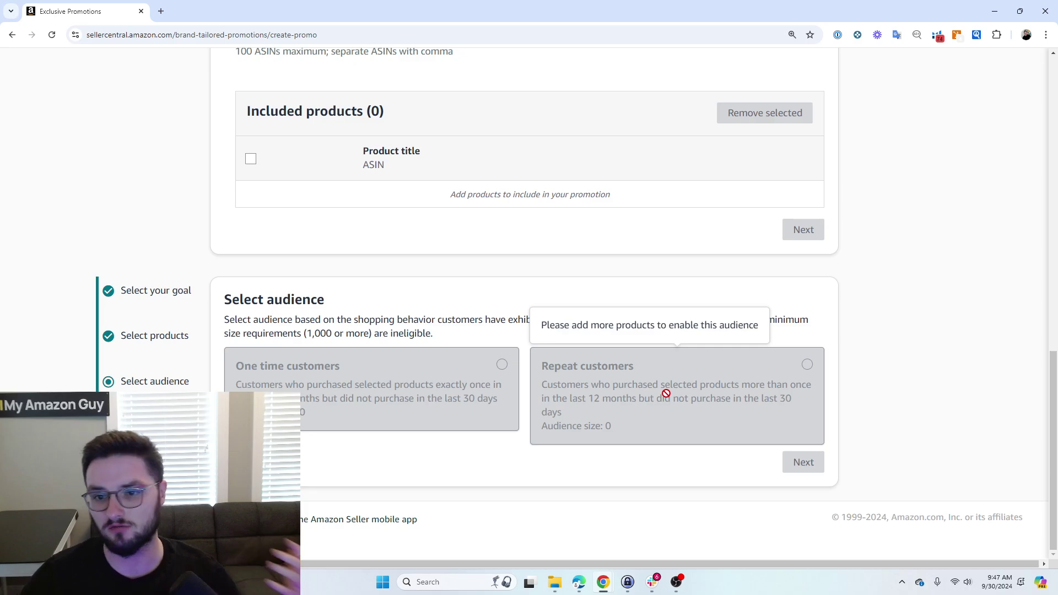
scroll(666, 393, up, 3)
scroll(666, 393, up, 3)
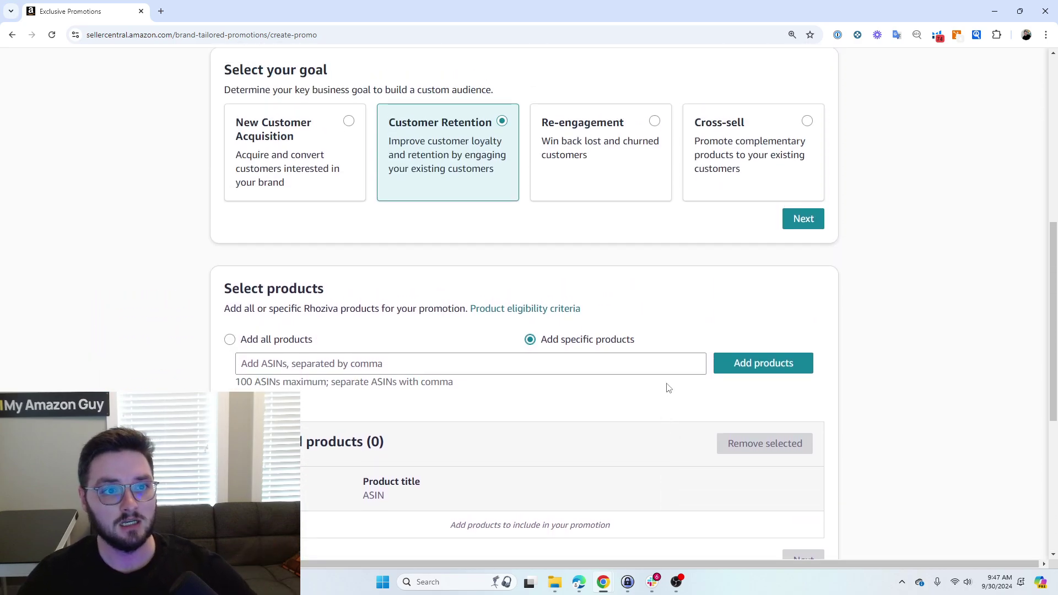
Pick Re-engagement as the goal and look through its re-engagement audience cards
click(587, 144)
scroll(579, 166, down, 3)
scroll(577, 182, down, 1)
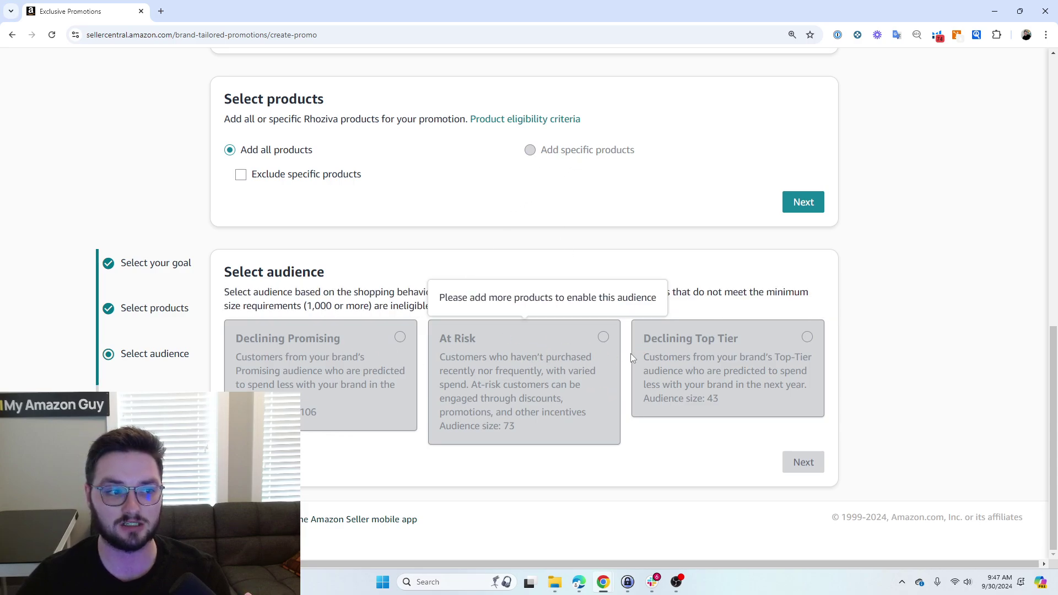
scroll(641, 398, up, 3)
scroll(640, 397, up, 3)
scroll(562, 314, down, 6)
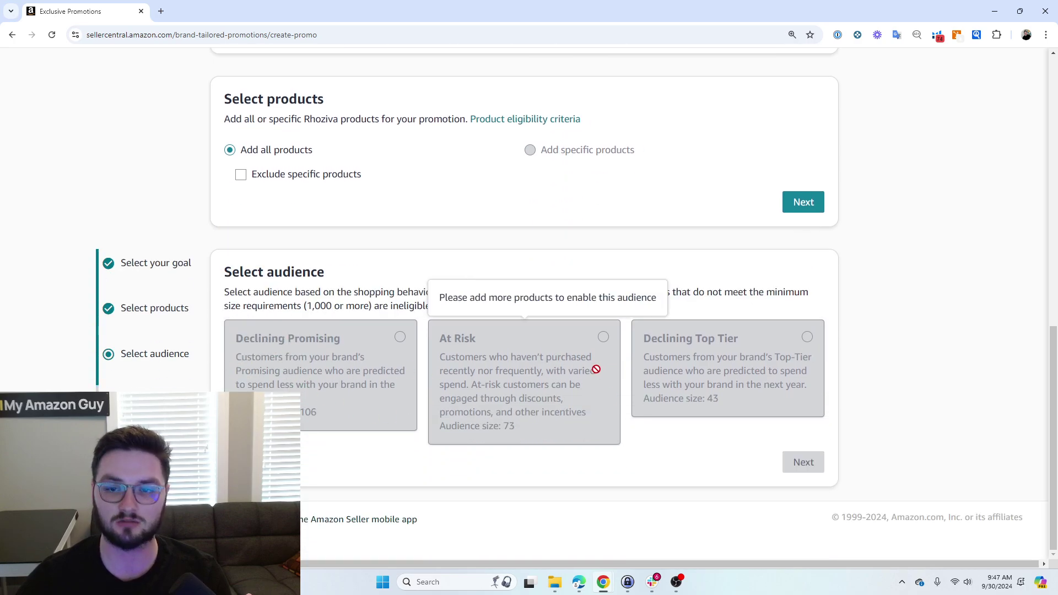
scroll(595, 369, up, 3)
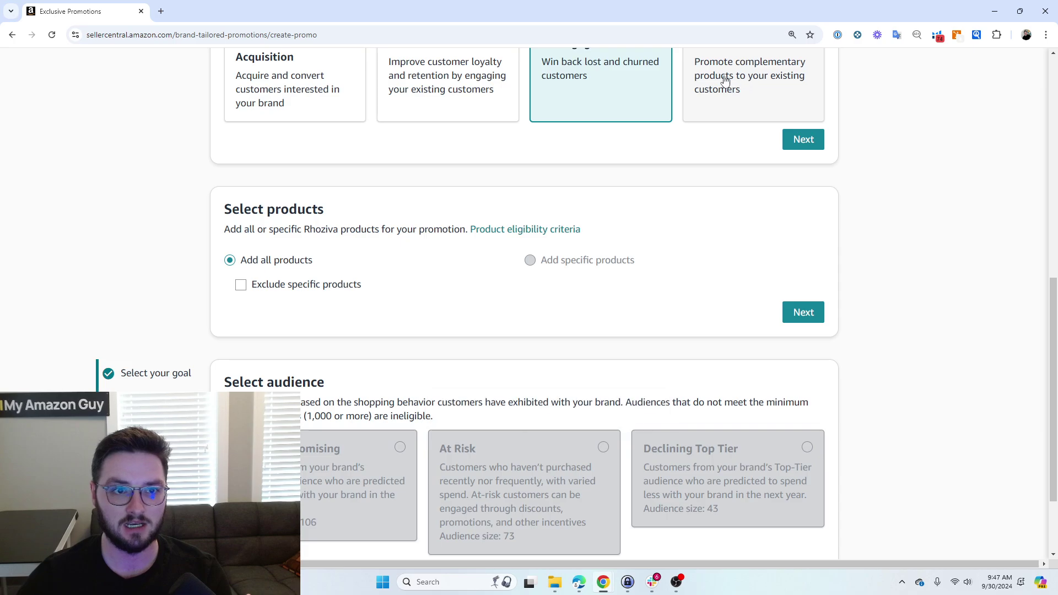
Pick Cross-sell as the goal and inspect the Complementary Products Remarketing audience
click(588, 283)
scroll(551, 312, down, 5)
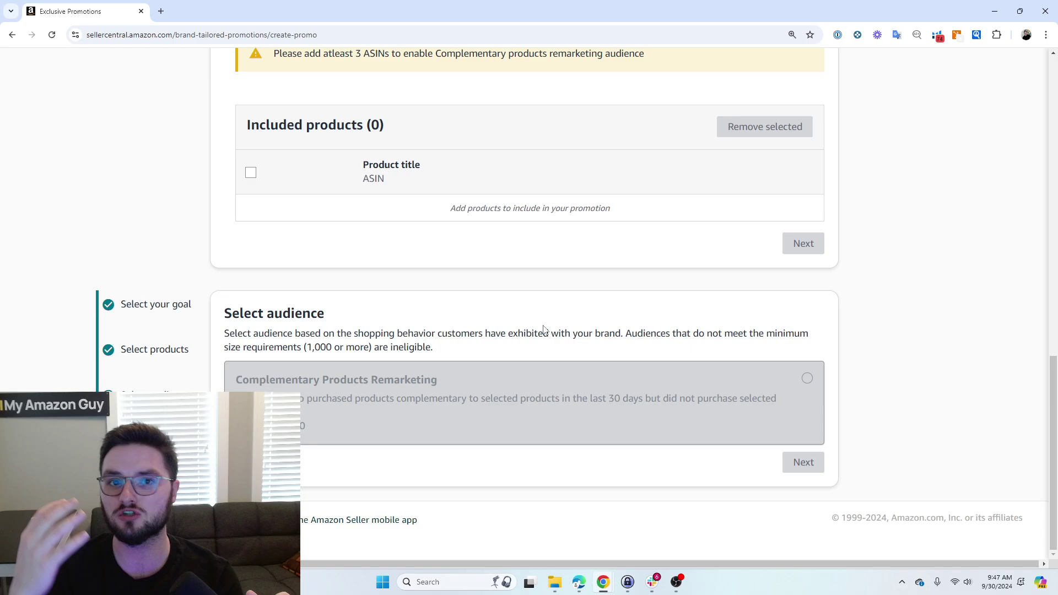
mouse_move(444, 393)
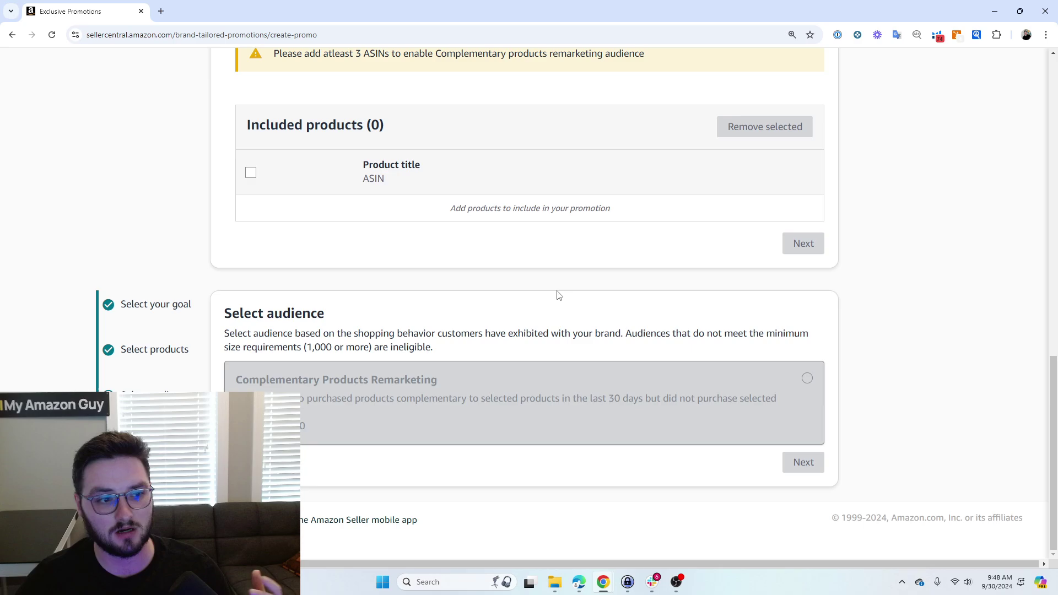
Set the goal to New Customer Acquisition with all brand products included
scroll(534, 331, up, 6)
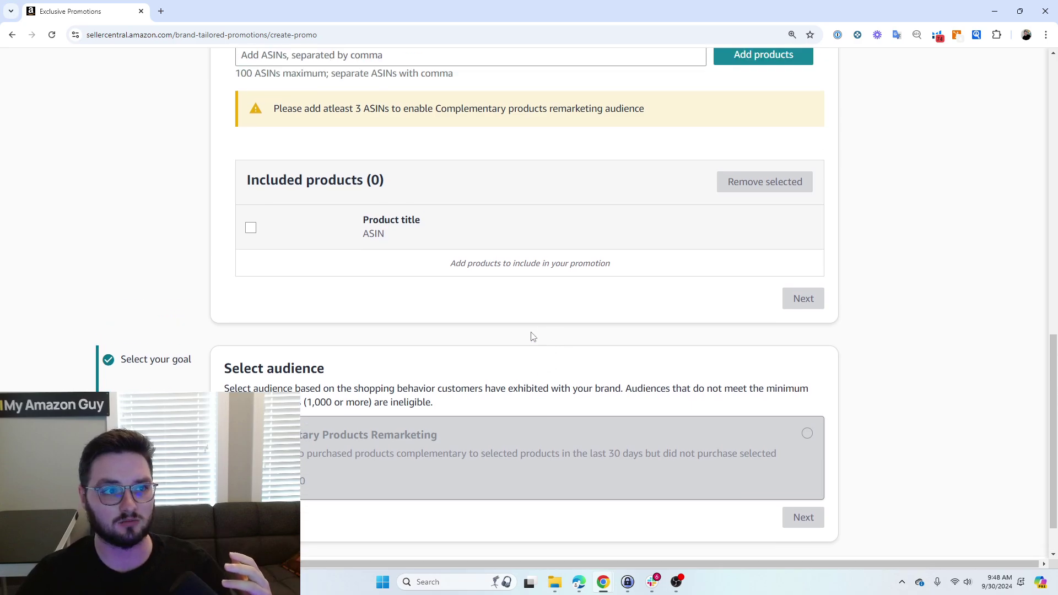
click(278, 166)
scroll(287, 221, down, 6)
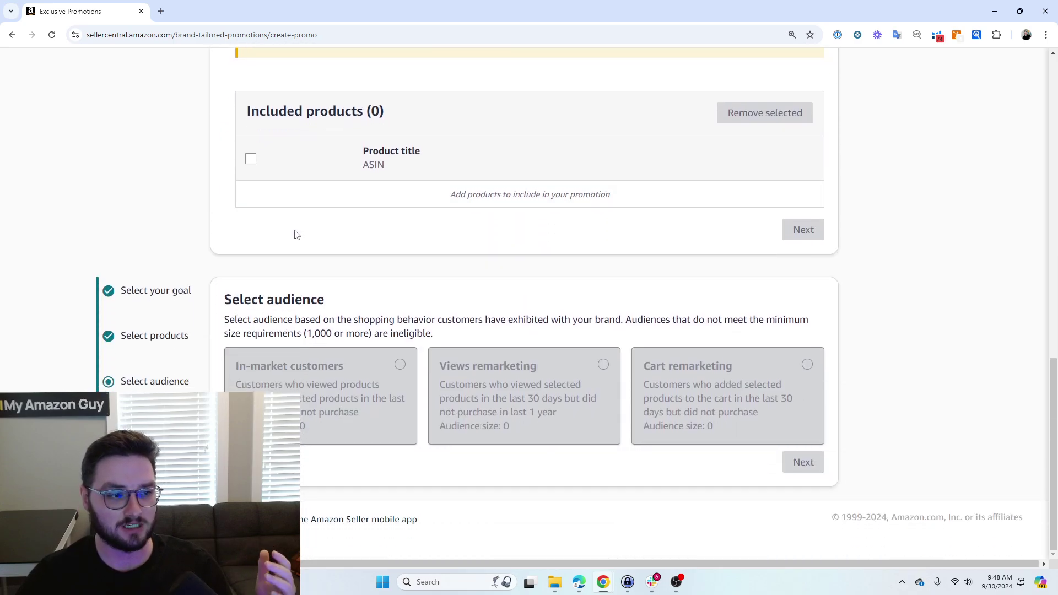
scroll(297, 149, up, 2)
click(258, 75)
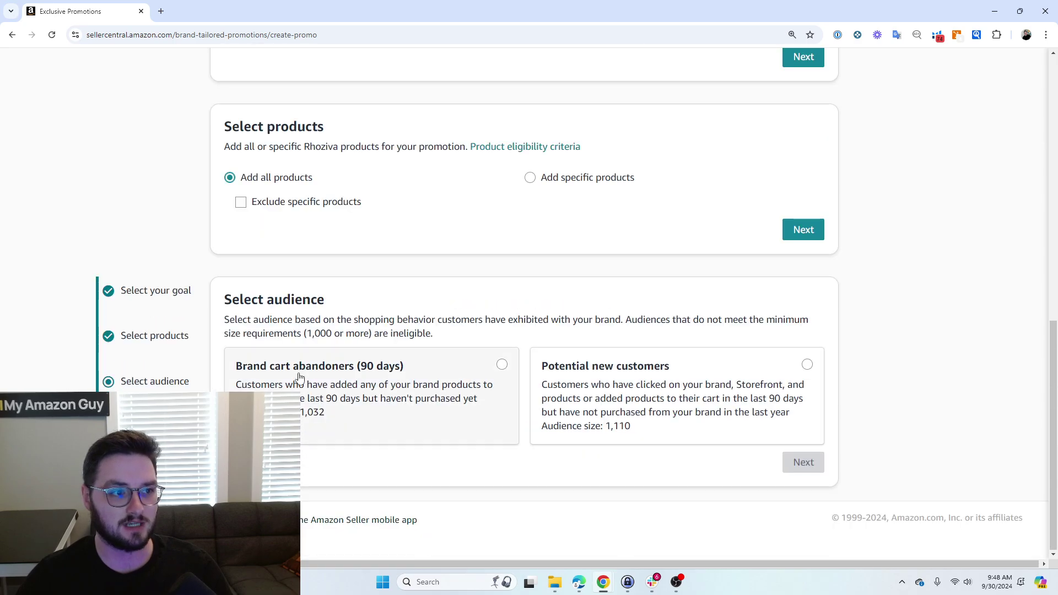
Target Brand cart abandoners (90 days) and continue to the Promotion details form
click(389, 366)
click(803, 462)
scroll(368, 236, down, 6)
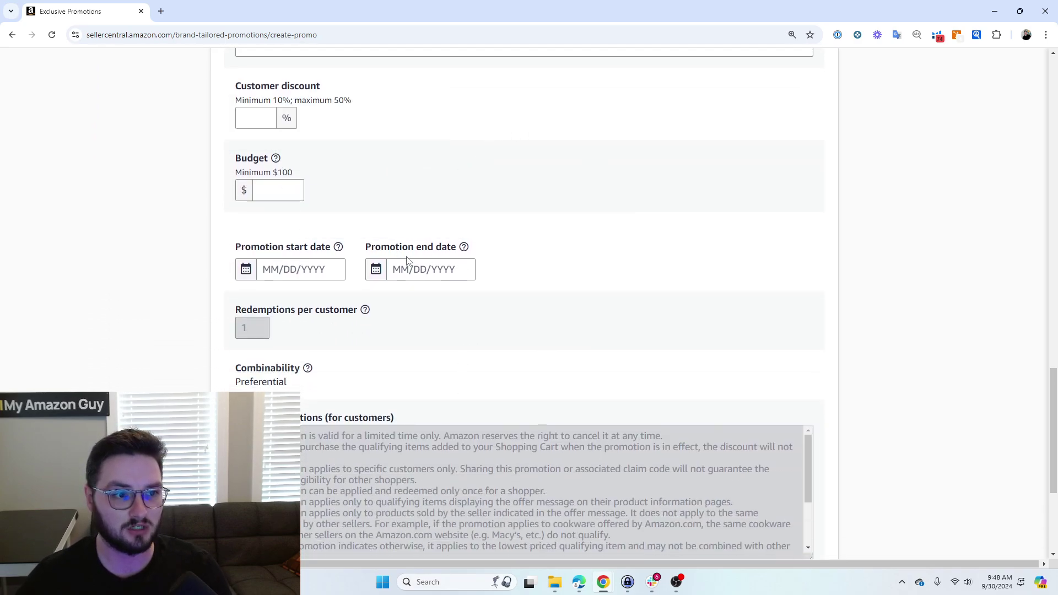
scroll(406, 257, down, 3)
scroll(408, 259, up, 1)
scroll(407, 262, up, 2)
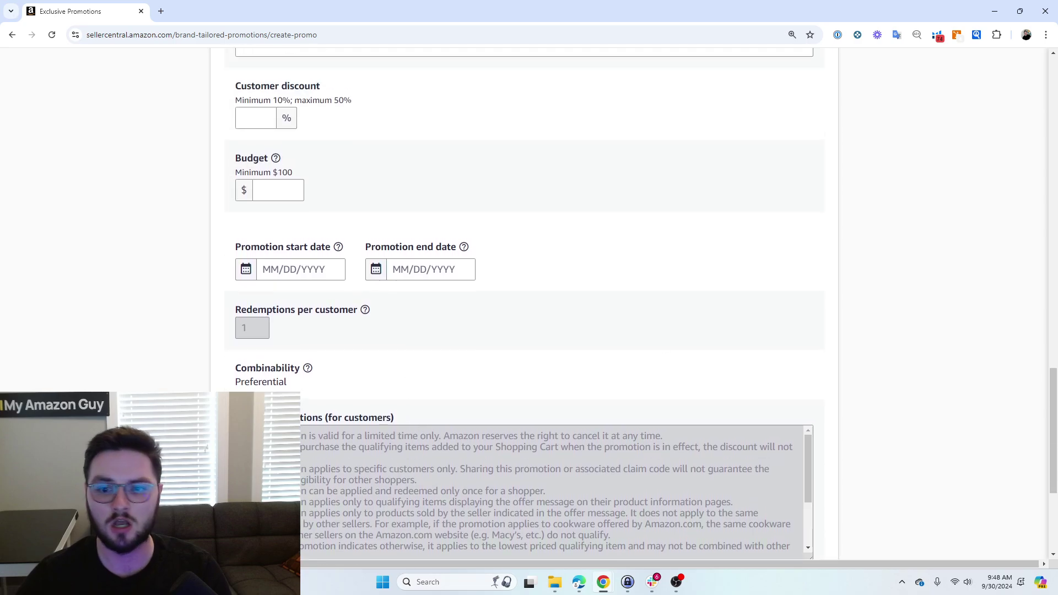